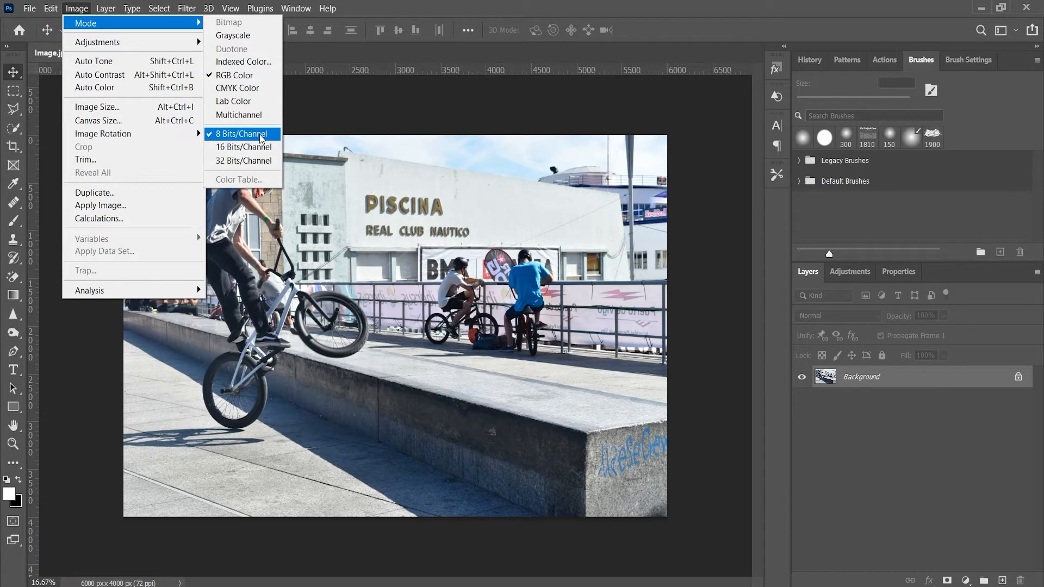
click(459, 122)
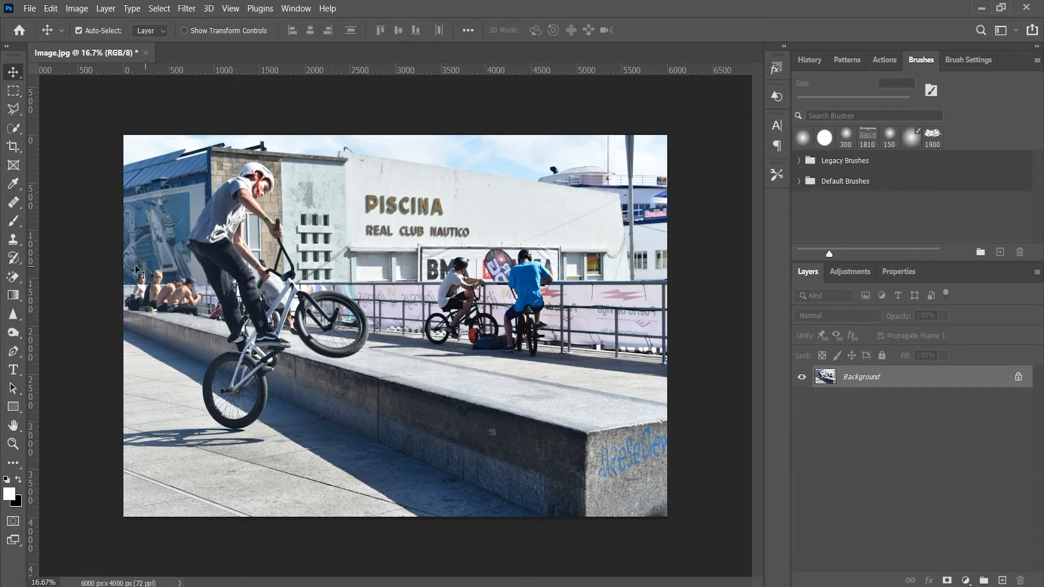
click(105, 8)
mouse_move(113, 23)
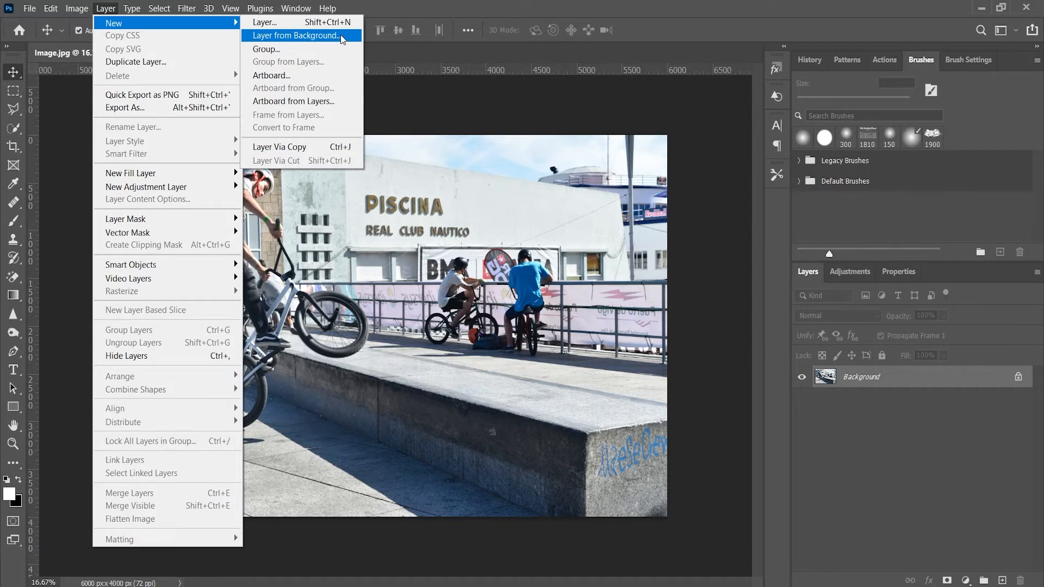
click(531, 106)
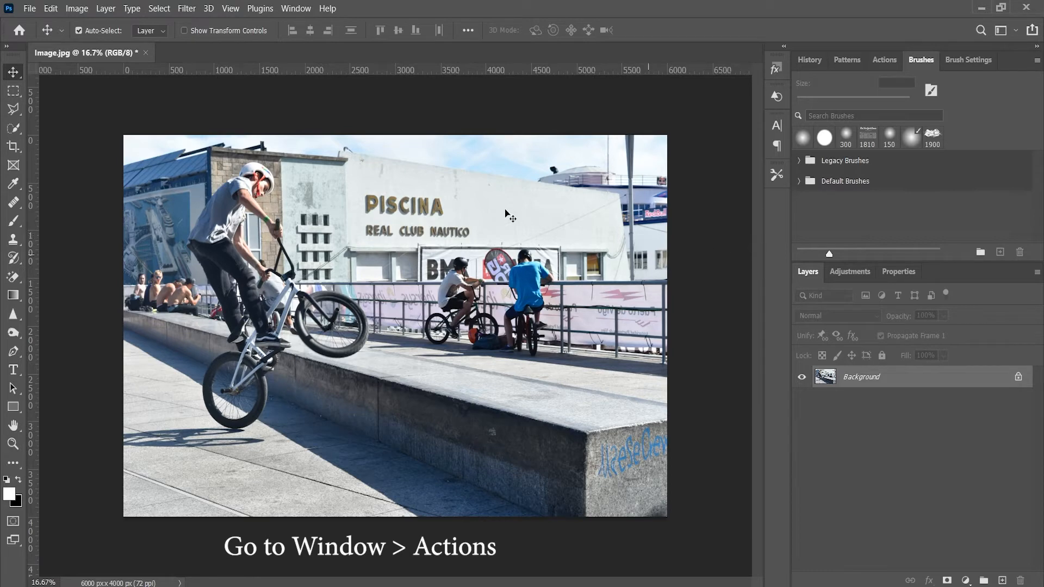
- Load the Abstract Art PS Action file into the Actions panel
click(295, 8)
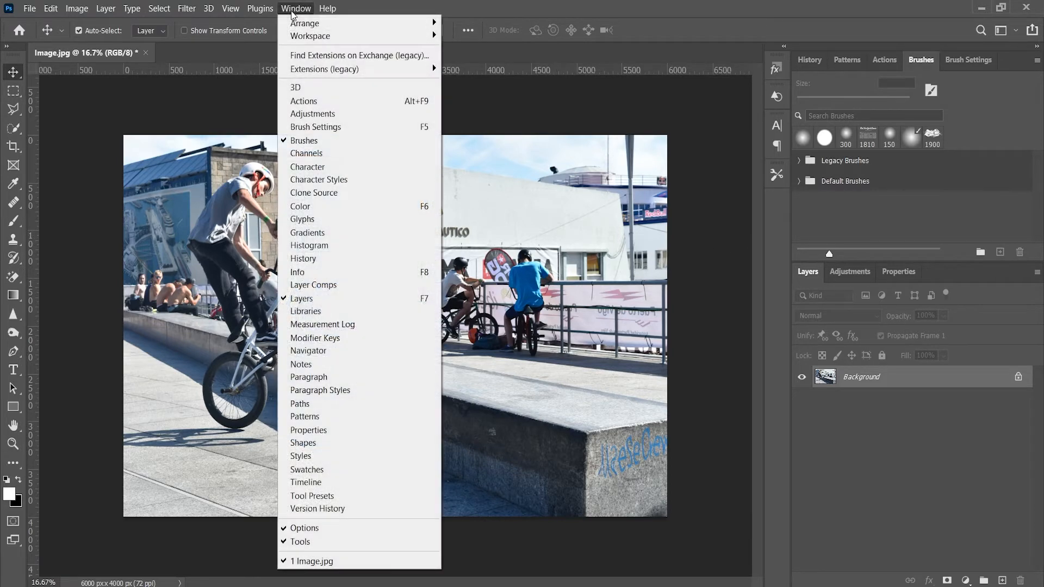
click(305, 105)
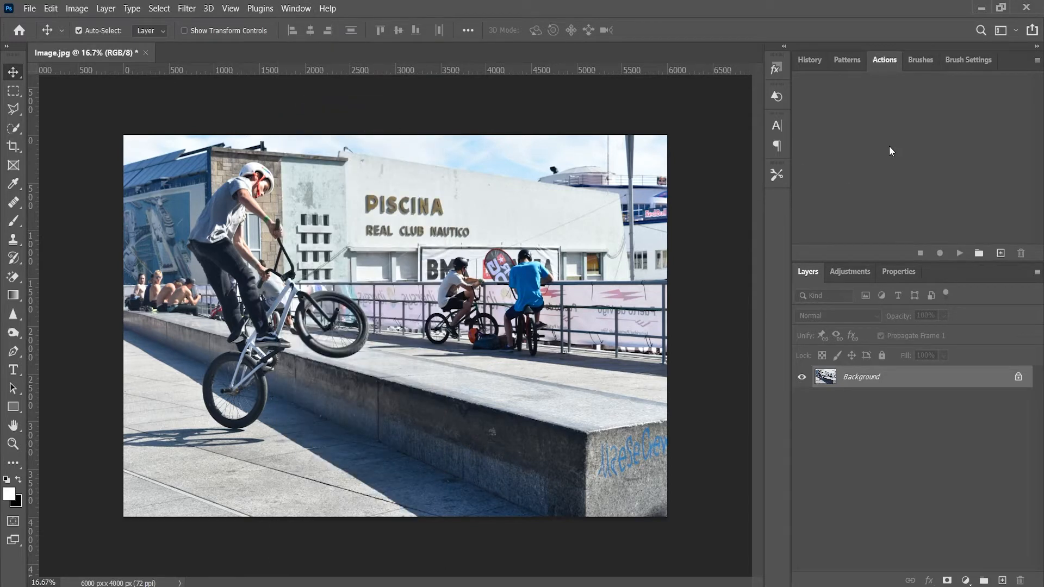
click(1036, 61)
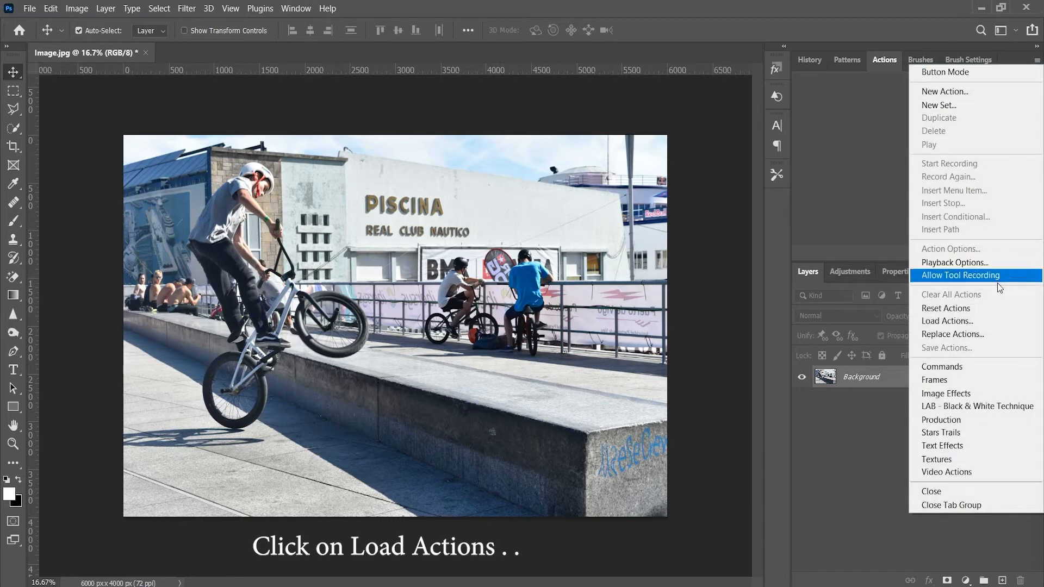
click(993, 321)
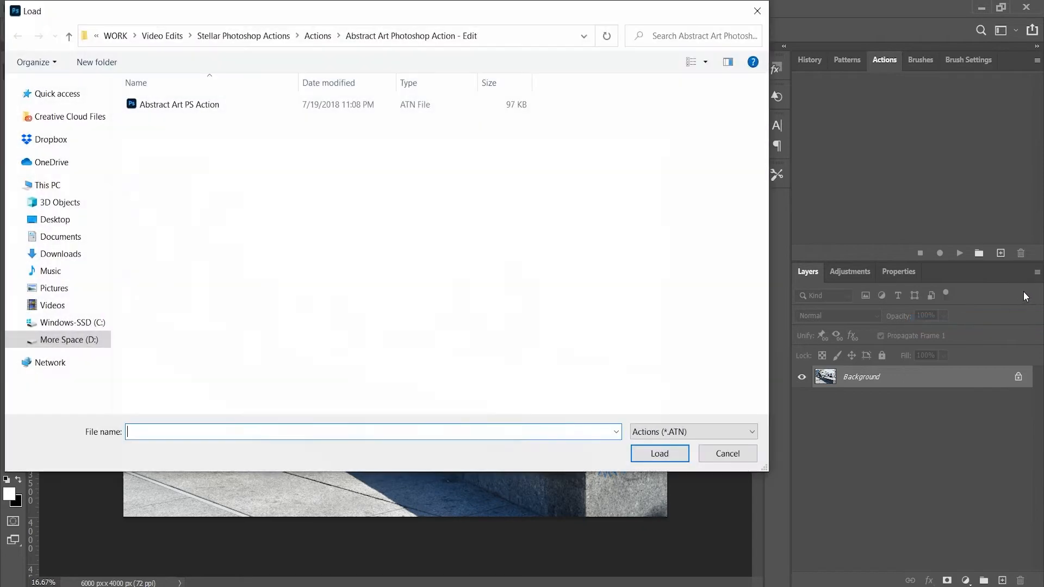
click(238, 105)
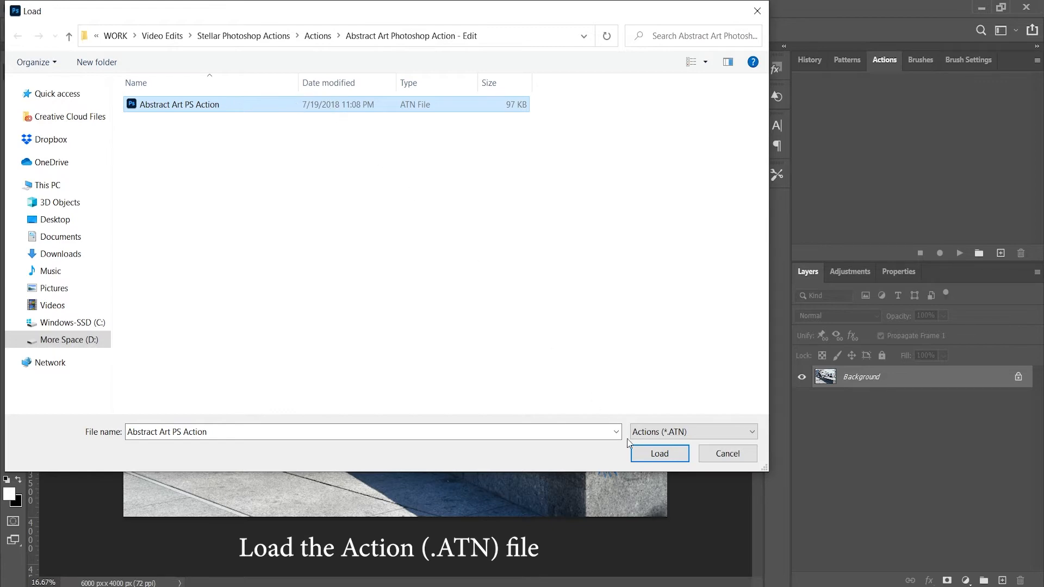
click(660, 454)
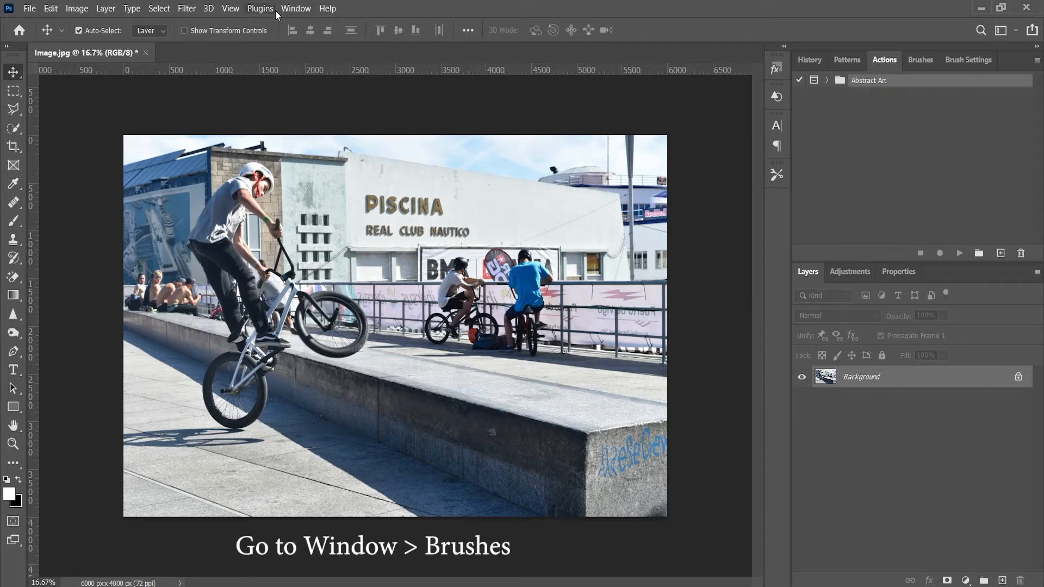
- Import the Abstract Art Brushes file into the brush presets
click(289, 8)
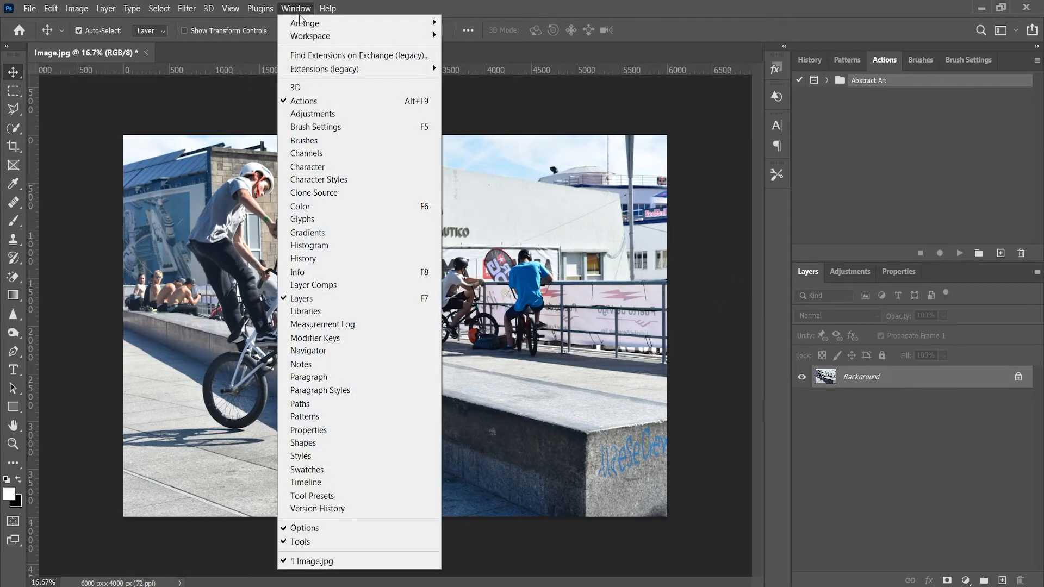
click(366, 140)
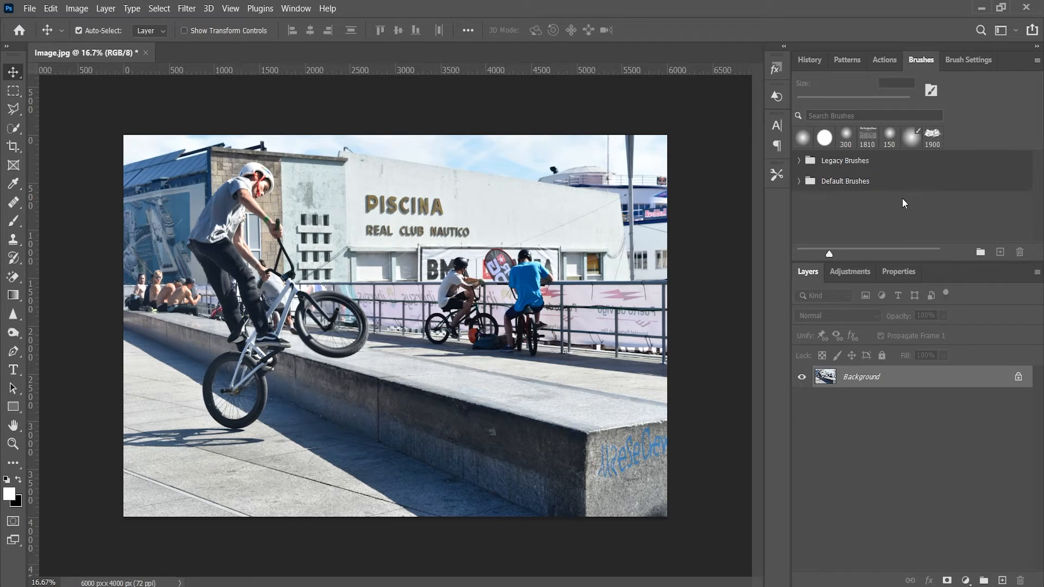
click(1036, 61)
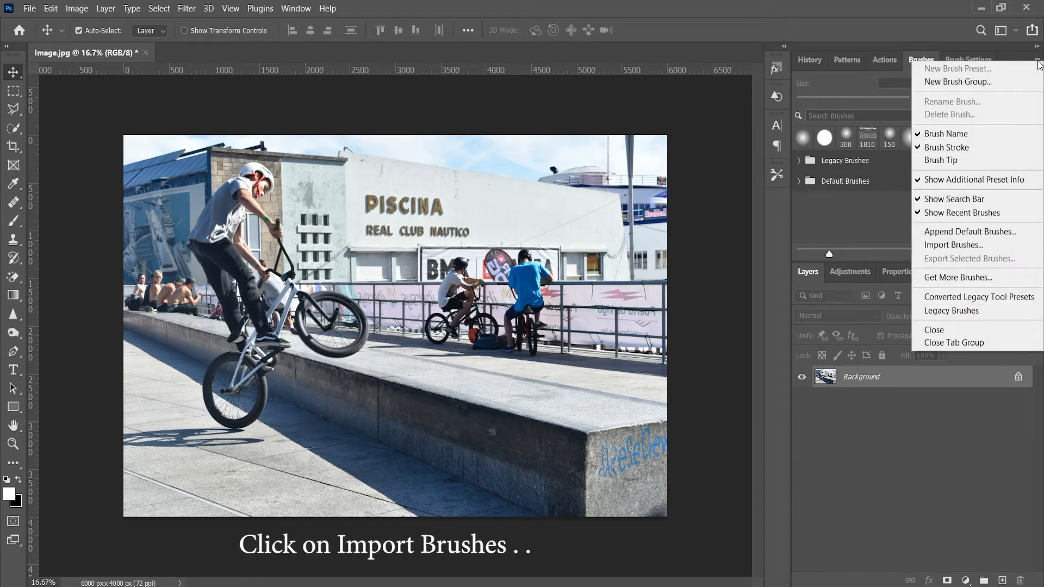
click(989, 248)
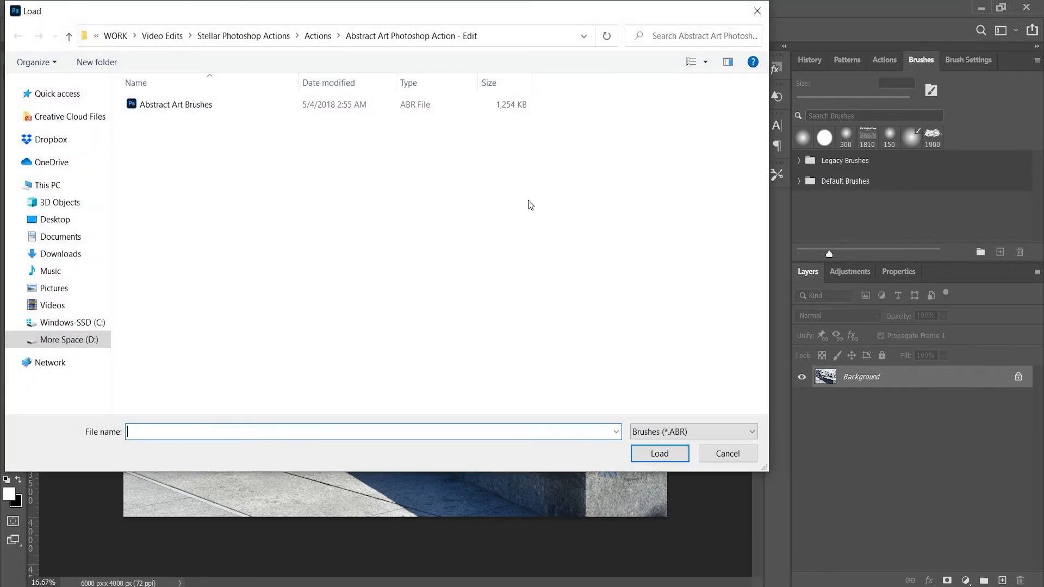
click(236, 106)
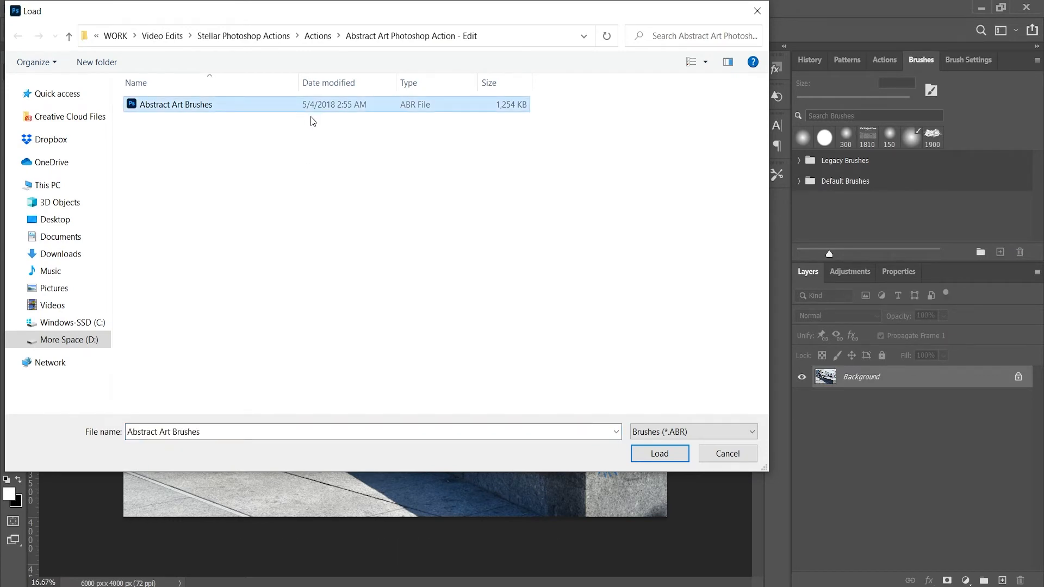
click(657, 454)
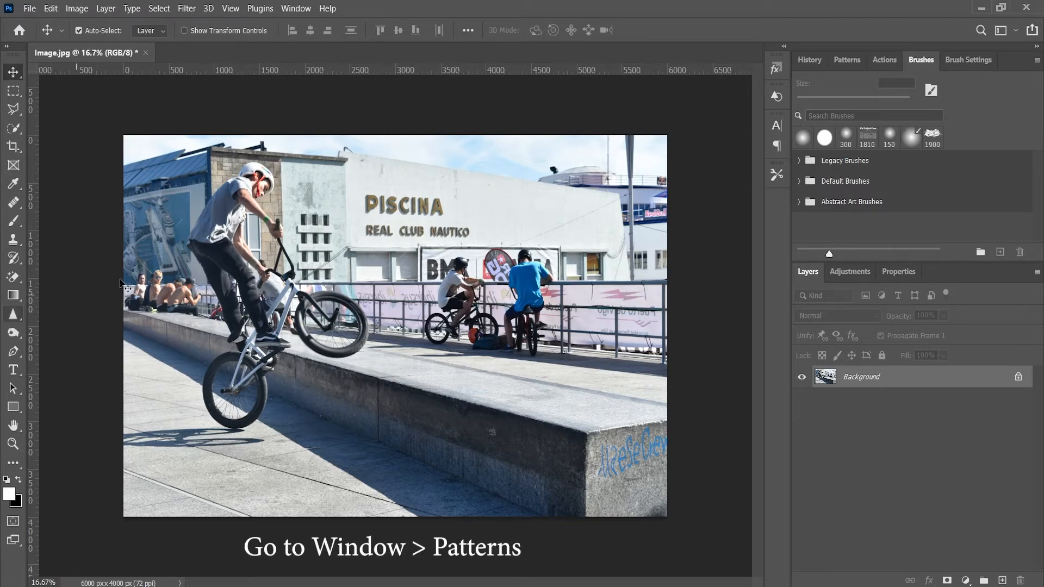
- Import the Abstract Art Patterns file into the pattern presets
click(291, 9)
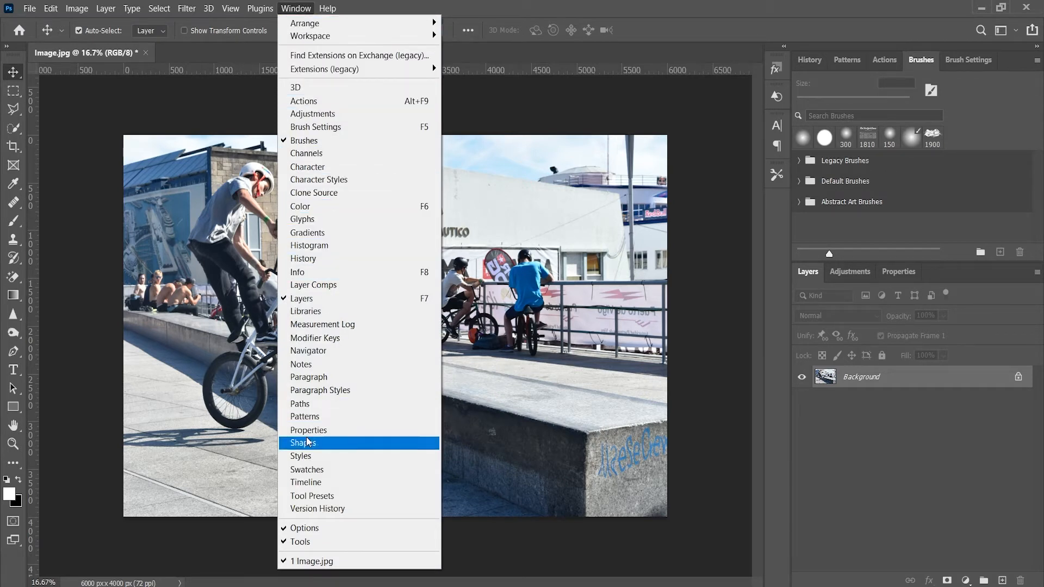
click(344, 416)
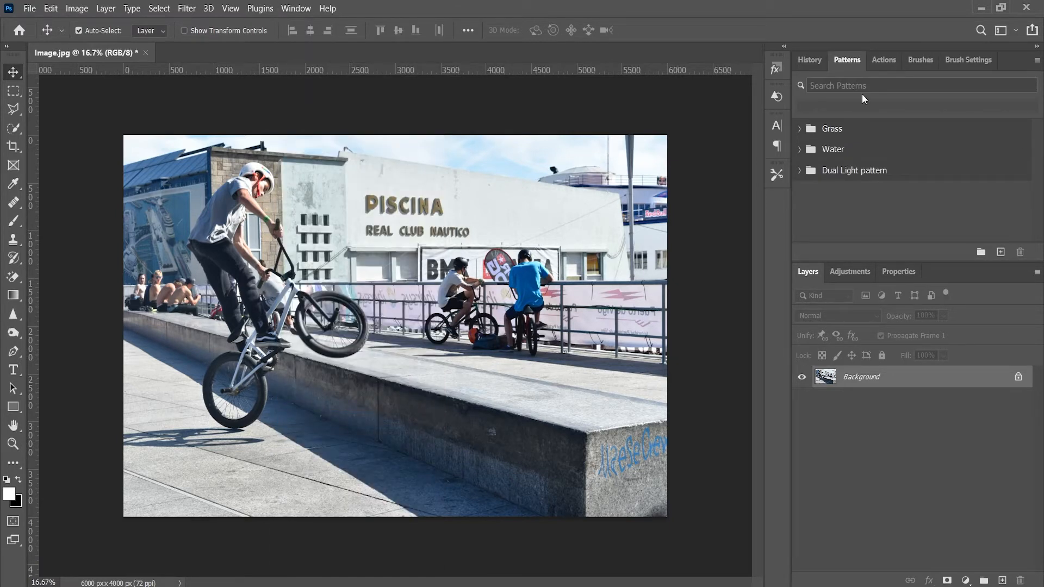
click(1039, 62)
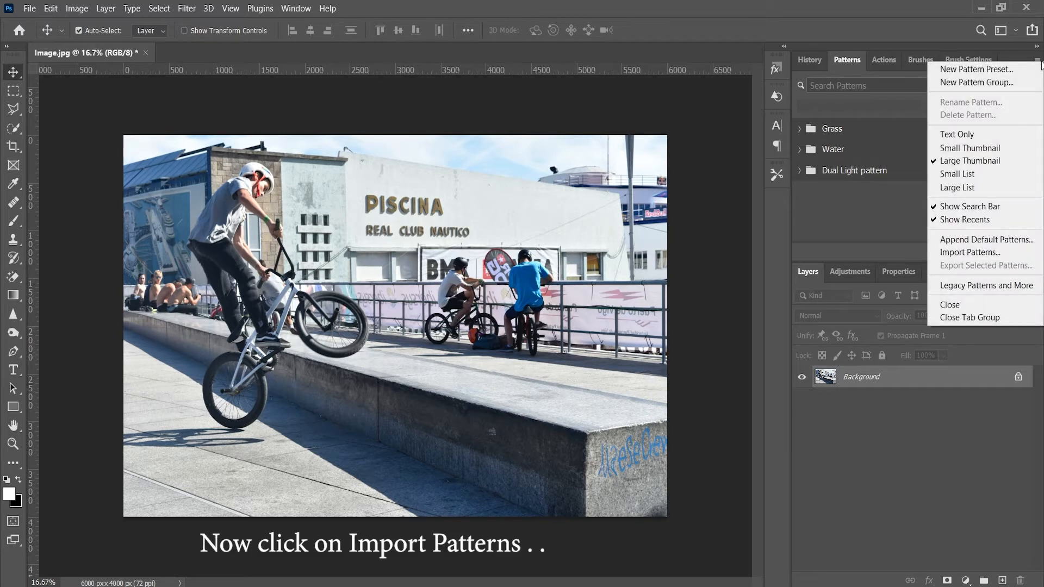
click(989, 253)
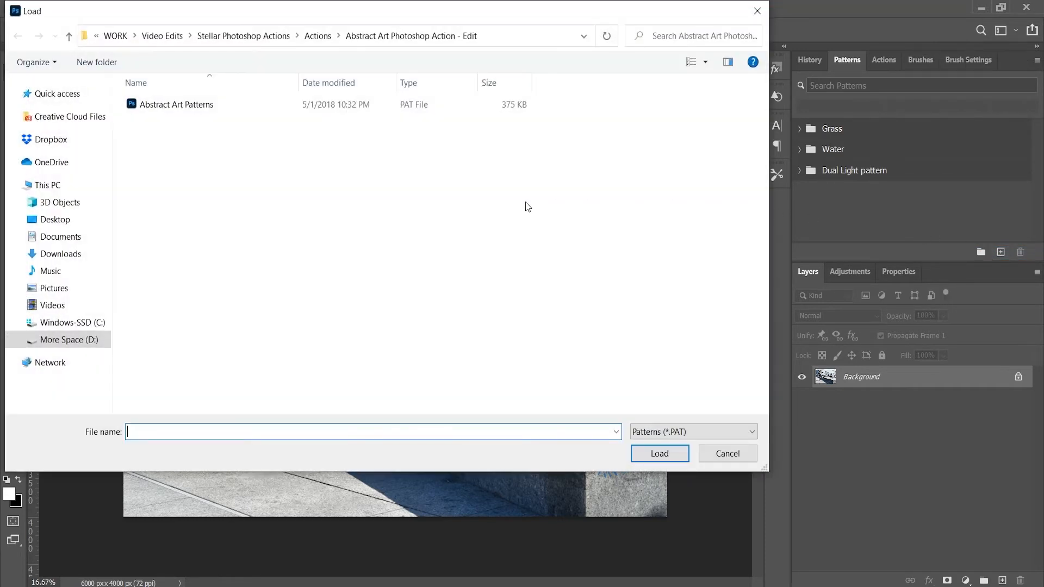
click(174, 107)
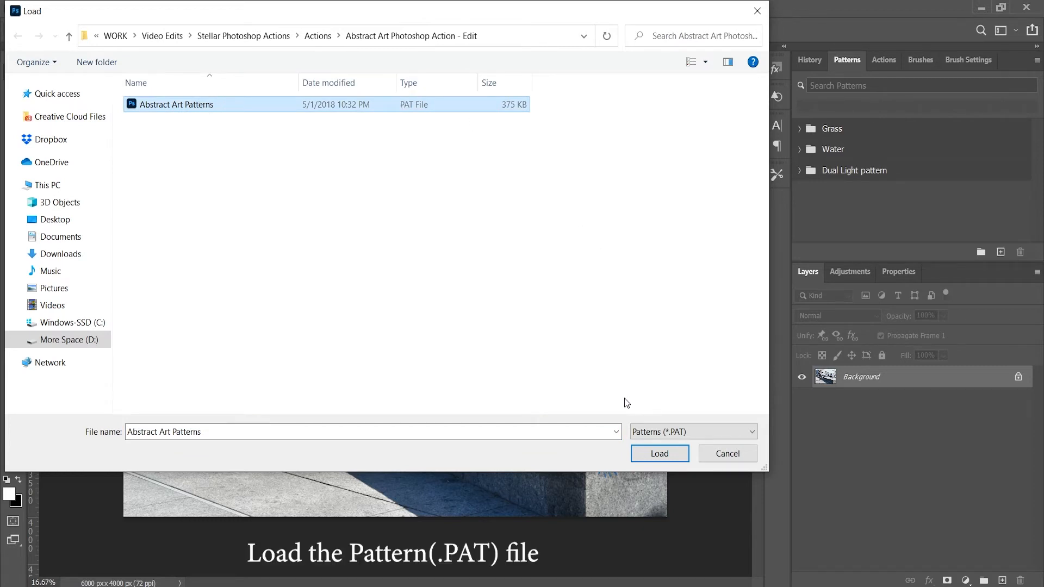
click(669, 455)
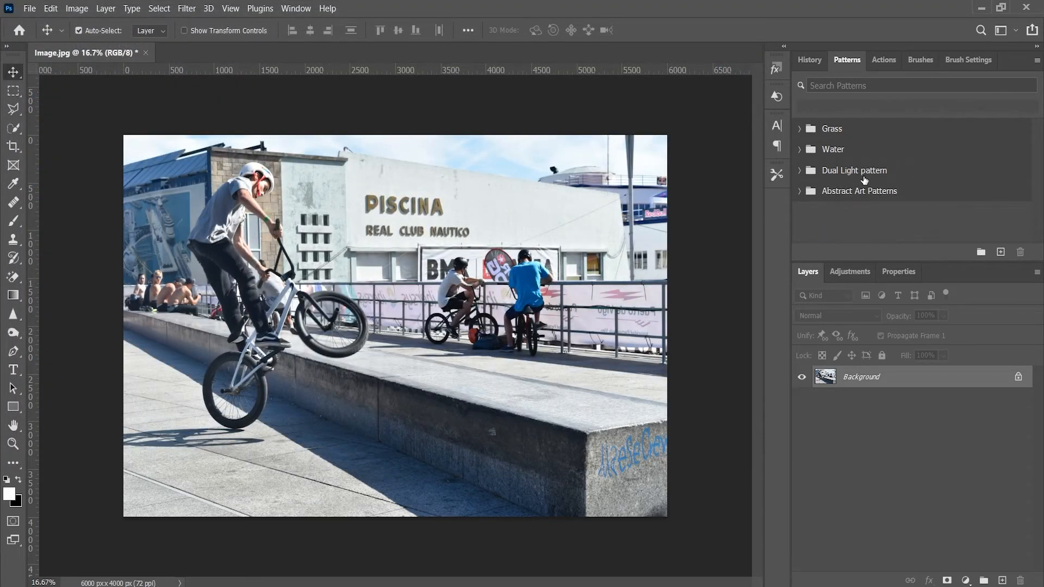
- Bring the loaded actions back into view and create a new layer named brush above the Background
click(882, 60)
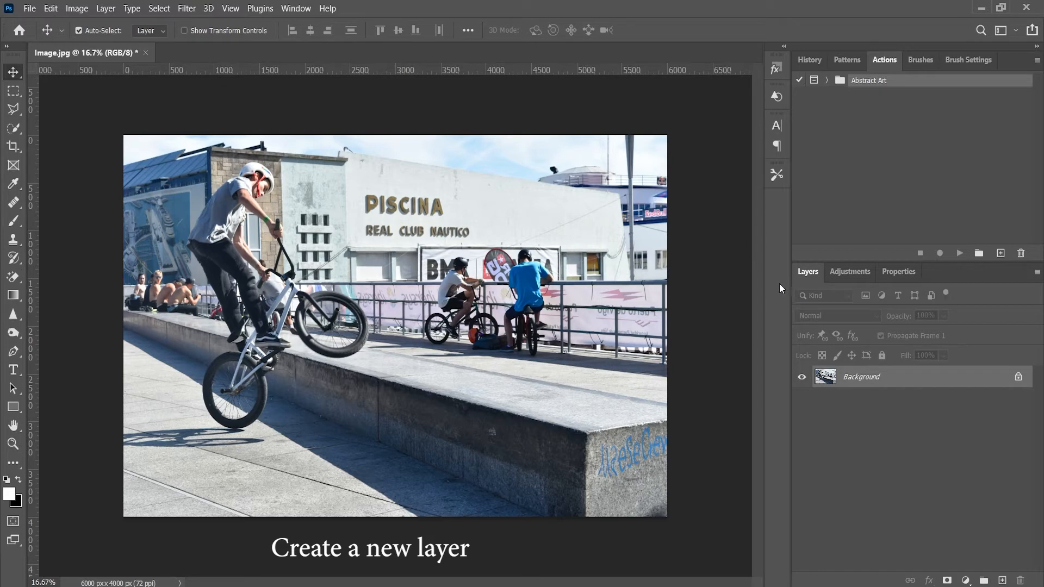
click(1037, 273)
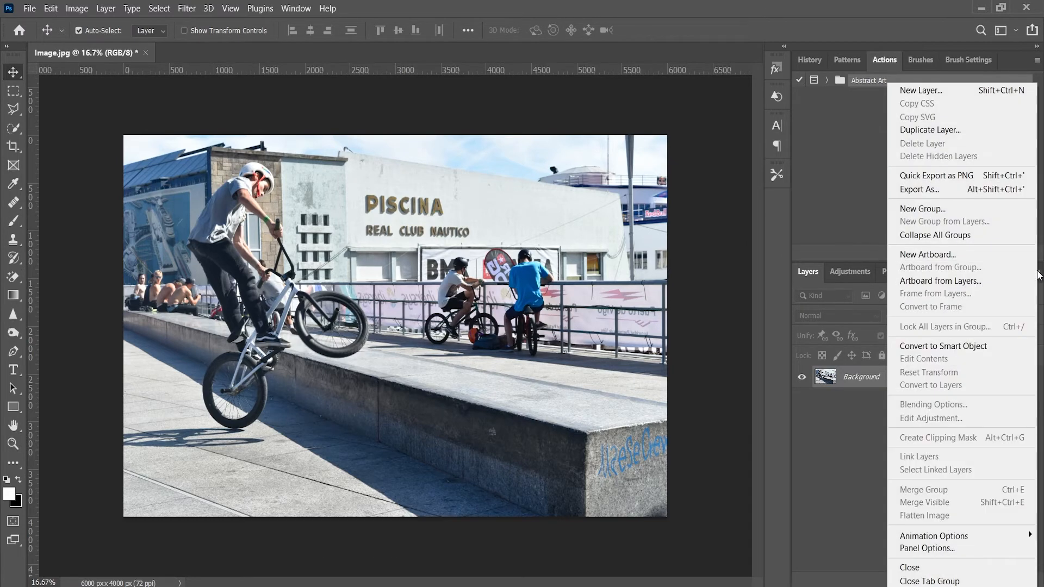
click(950, 95)
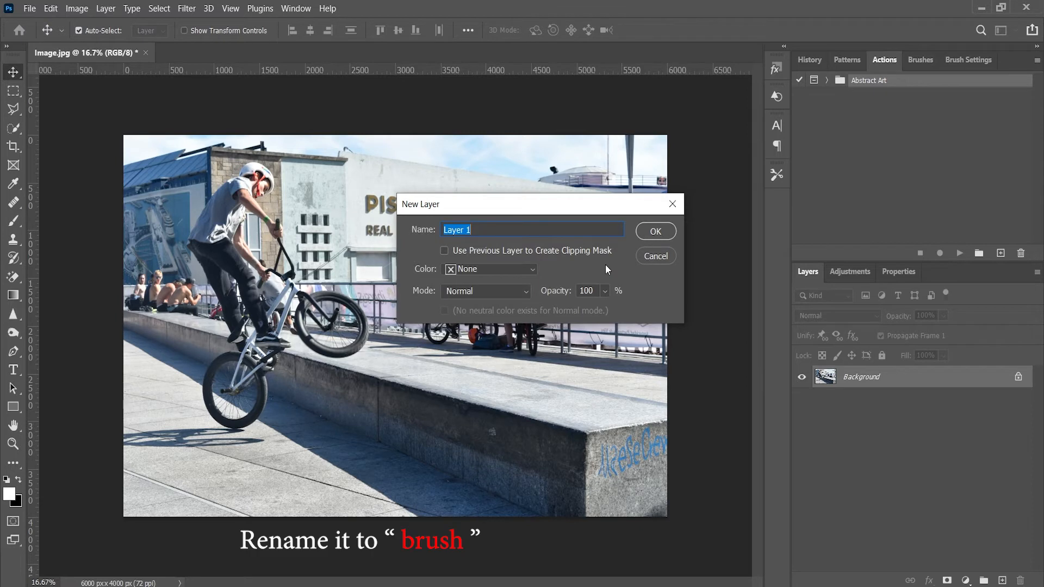
text(brush)
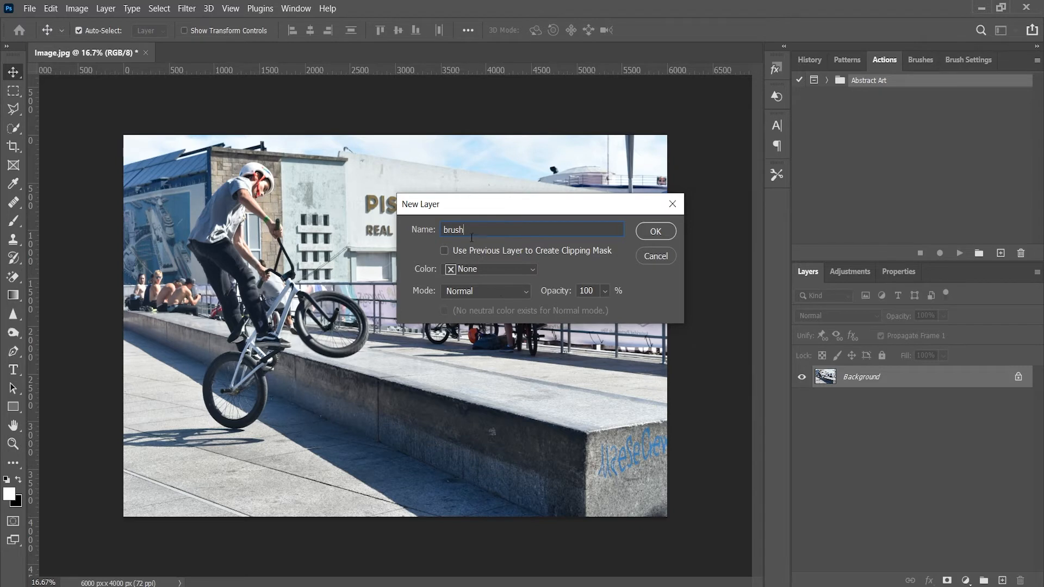
drag(473, 228, 428, 227)
click(662, 231)
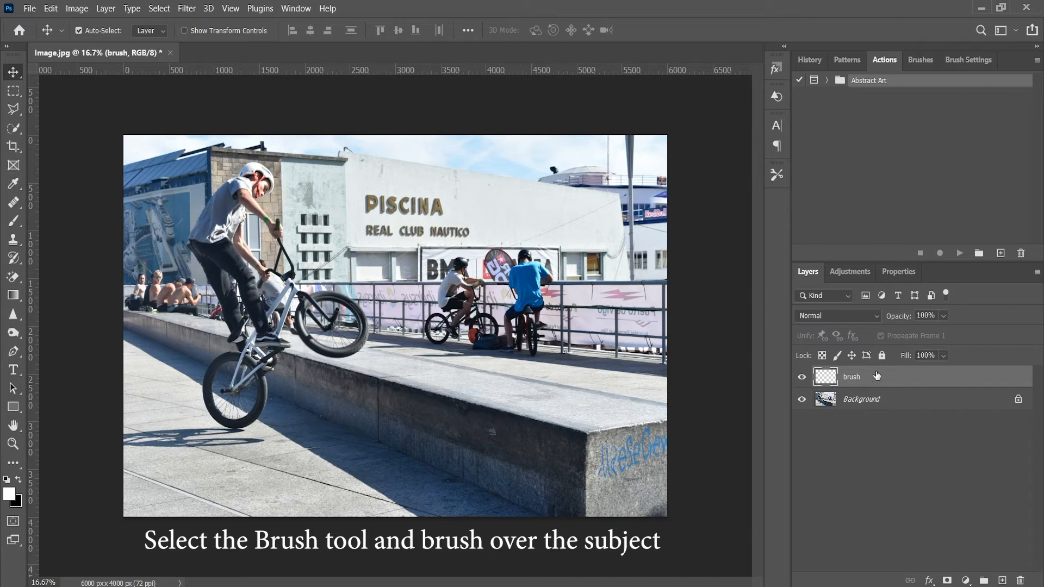
- Paint the whole canvas black on the brush layer with a soft 1457 px Brush
click(13, 222)
mouse_move(481, 237)
mouse_down()
mouse_move(450, 289)
mouse_move(548, 292)
mouse_move(484, 240)
mouse_move(498, 221)
mouse_move(653, 170)
mouse_move(396, 210)
mouse_move(223, 163)
mouse_move(175, 186)
mouse_move(292, 276)
mouse_move(368, 373)
mouse_move(641, 332)
mouse_up()
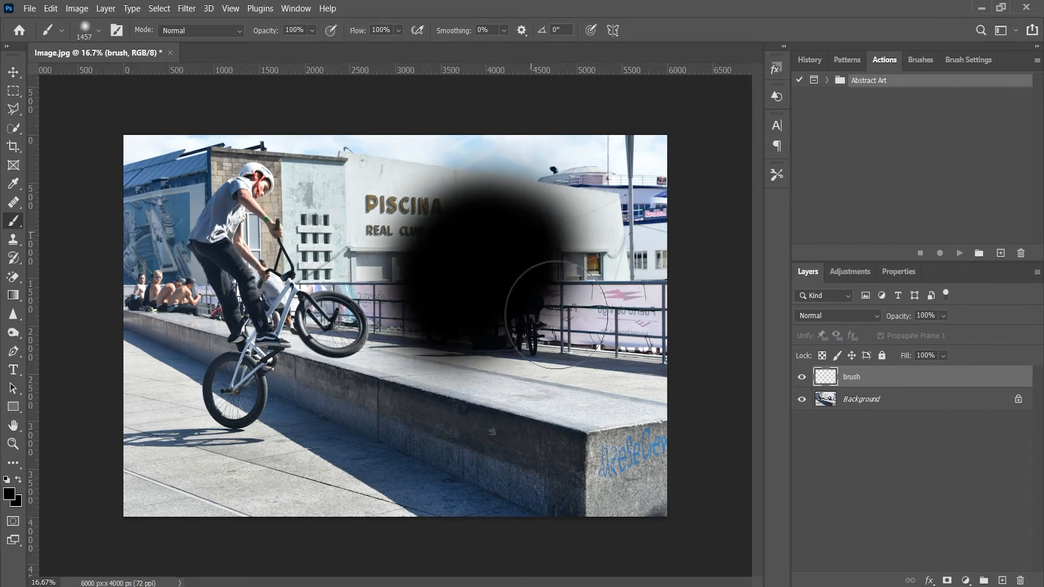
mouse_move(641, 455)
mouse_down()
mouse_move(599, 315)
mouse_move(187, 180)
mouse_up()
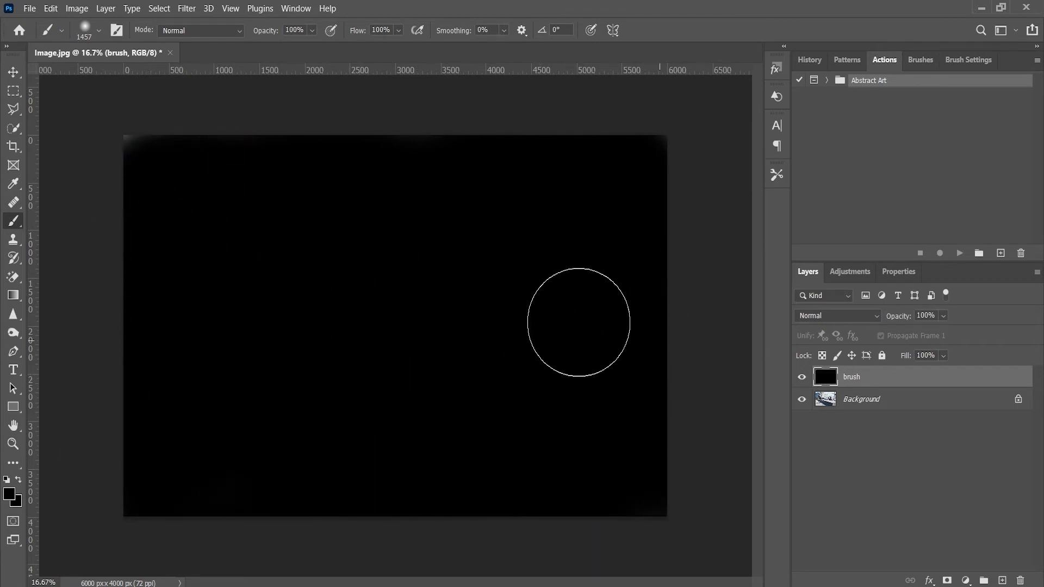
- Switch to the Rectangular Marquee tool and run the Play action of the Abstract Art set
click(18, 96)
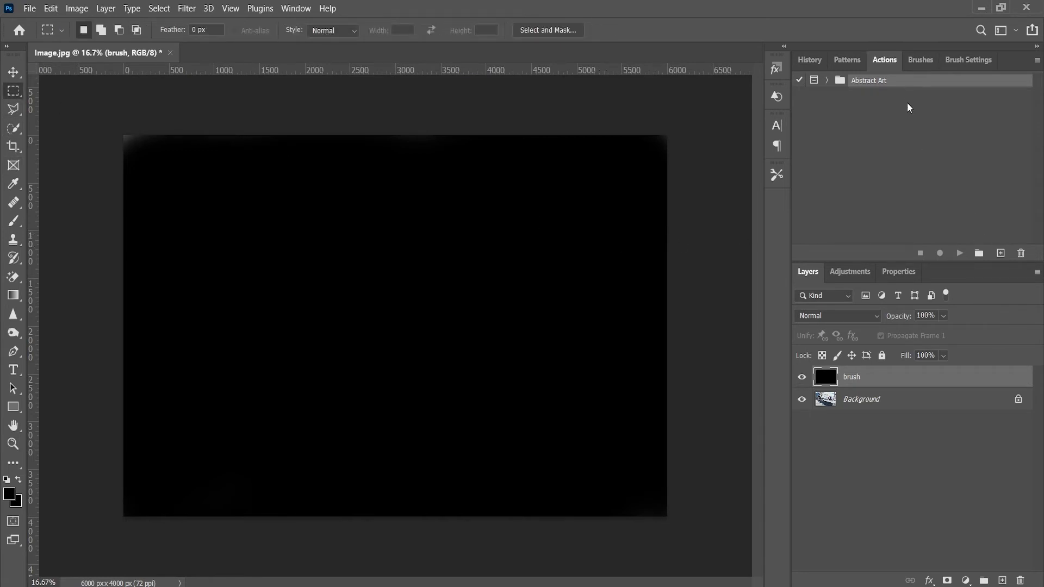
click(826, 81)
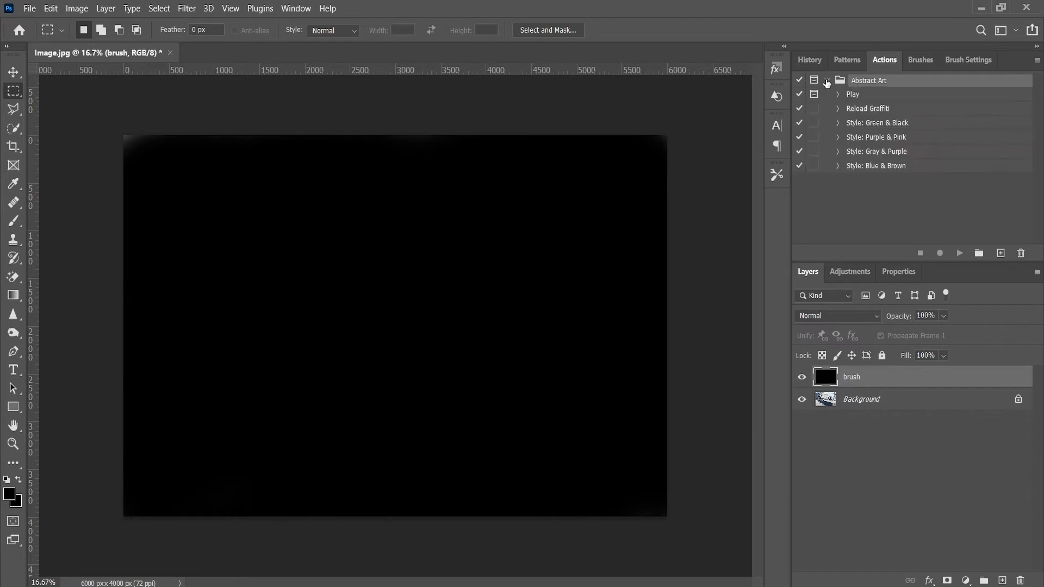
click(864, 96)
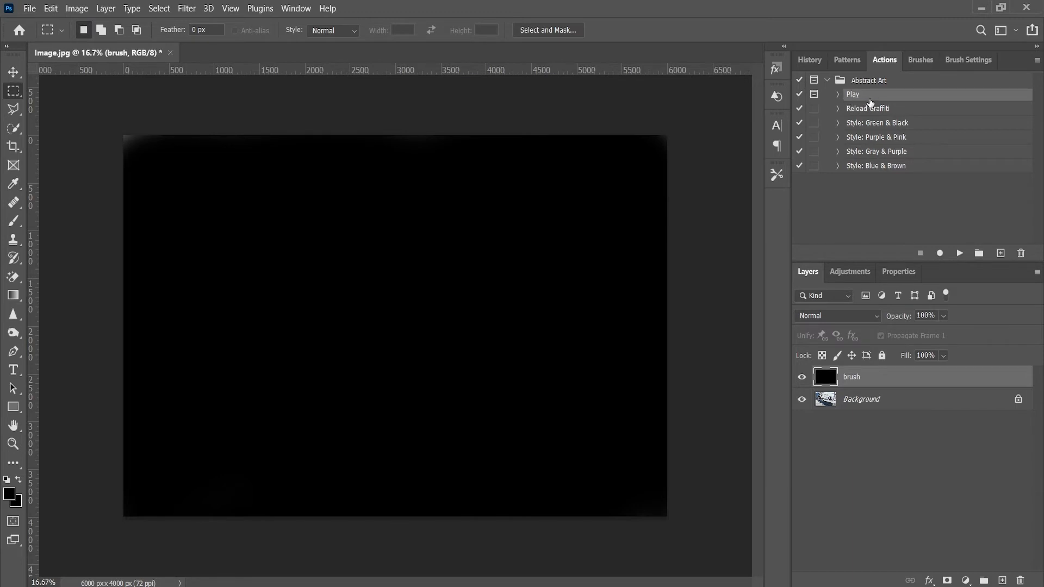
click(959, 254)
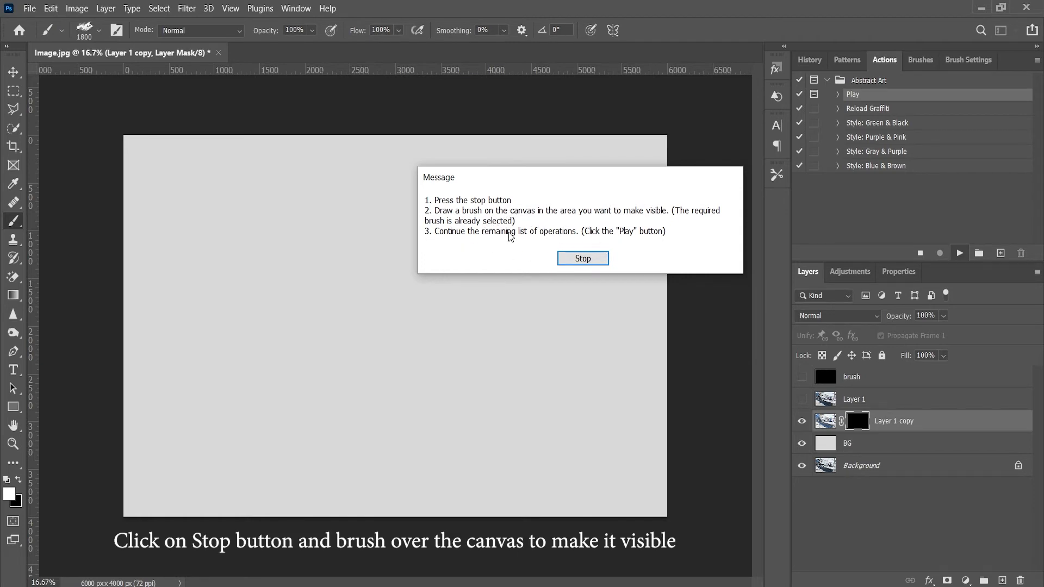
- Stop the action at its message and paint white on the Layer 1 copy mask with a soft 1800 px Brush to reveal the riders and building
click(583, 259)
mouse_move(370, 261)
mouse_down()
mouse_move(345, 276)
mouse_move(281, 269)
mouse_move(249, 230)
mouse_move(180, 398)
mouse_move(258, 380)
mouse_move(341, 326)
mouse_move(478, 295)
mouse_move(358, 351)
mouse_move(399, 325)
mouse_move(404, 250)
mouse_move(457, 246)
mouse_move(539, 264)
mouse_move(437, 343)
mouse_move(559, 323)
mouse_move(568, 253)
mouse_move(513, 256)
mouse_move(446, 349)
mouse_move(347, 371)
mouse_move(272, 437)
mouse_up()
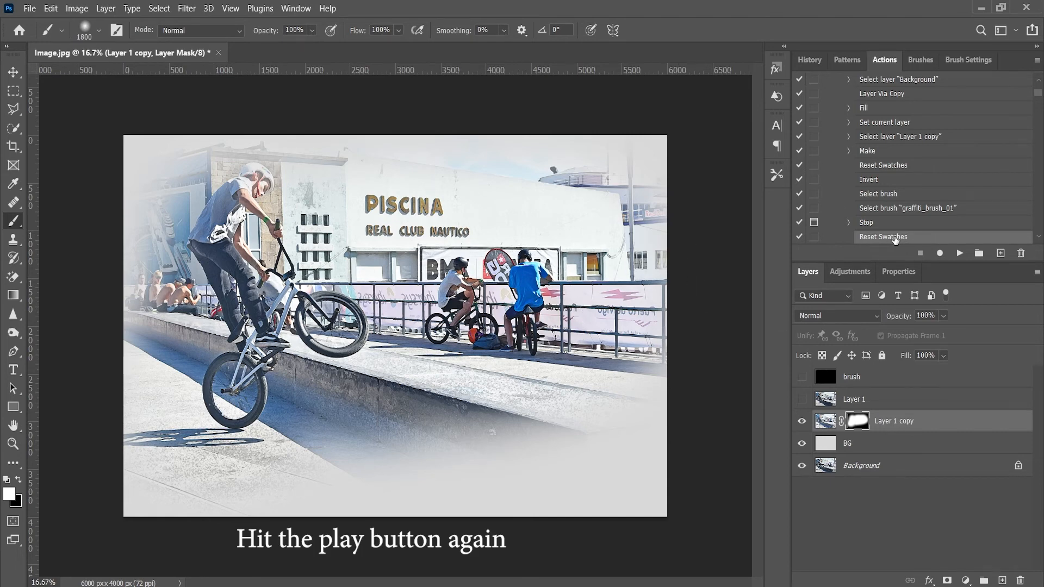
- Resume the Play action and apply its Threshold adjustment with the level set to 163
click(958, 253)
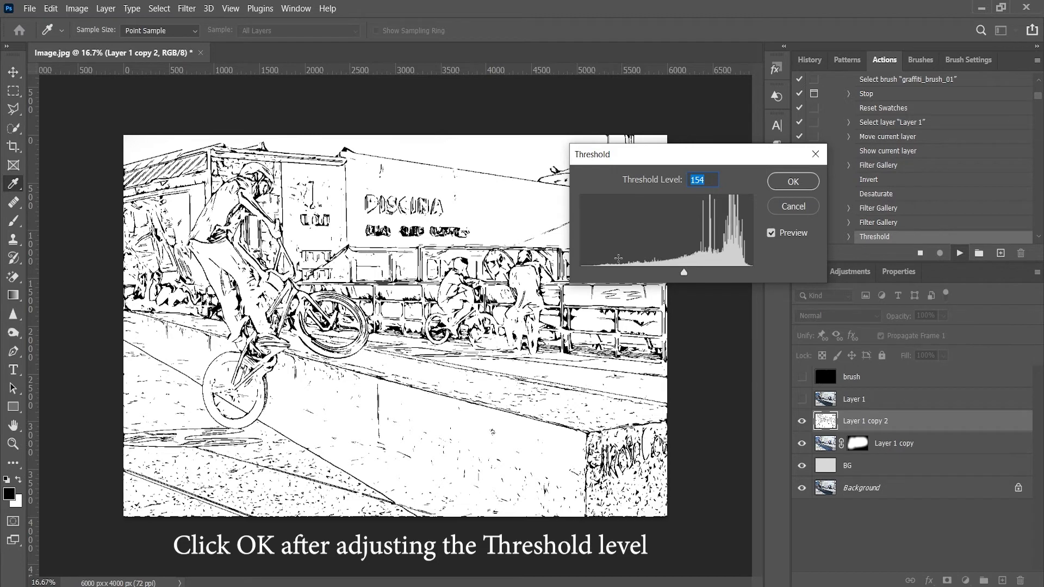
drag(685, 271, 692, 270)
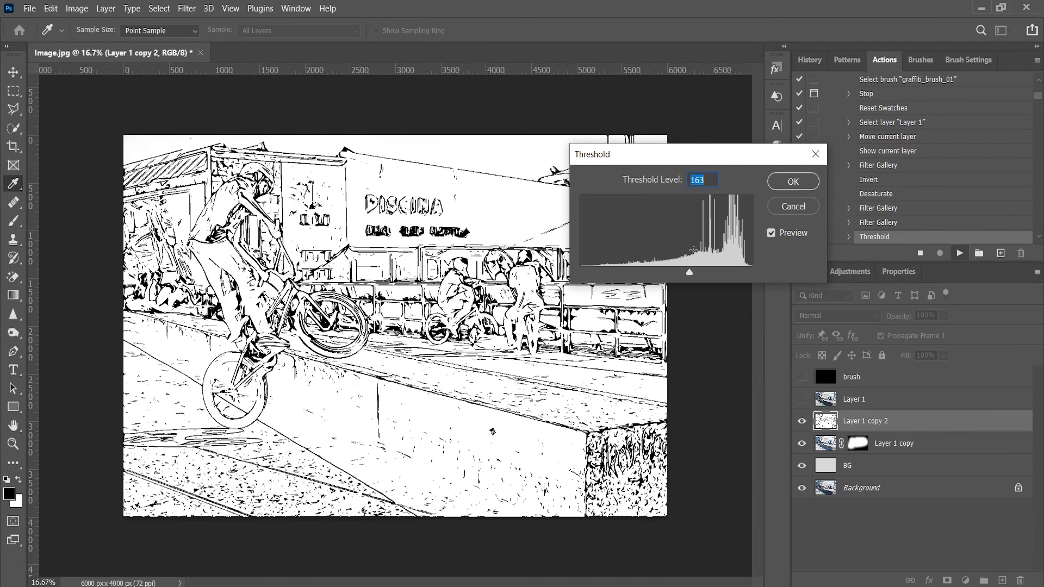
click(782, 184)
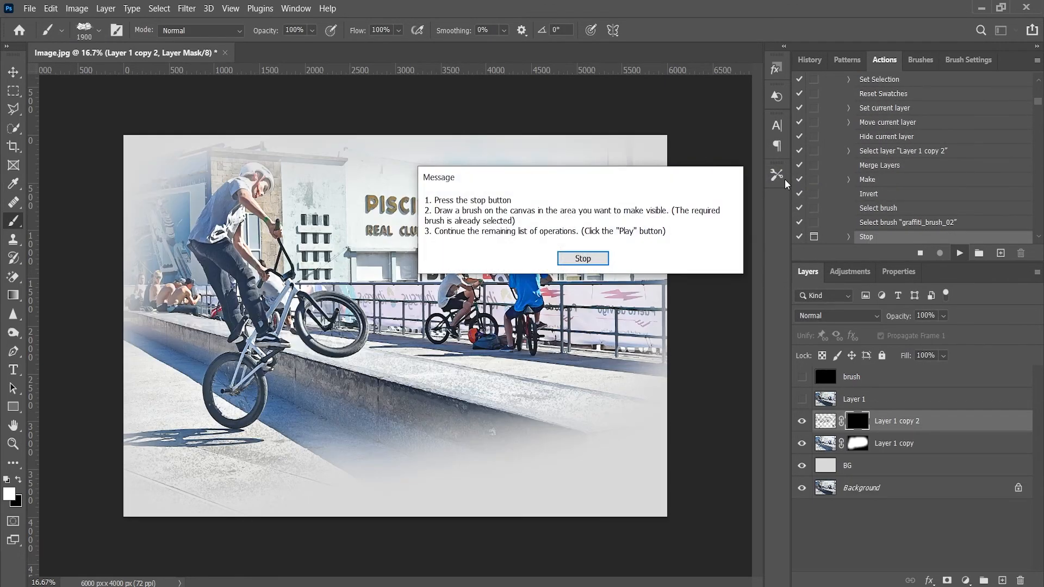
- Stop the action at its message and paint white on the Layer 1 copy 2 mask with a soft 448 px Brush over the riders and surroundings
click(571, 261)
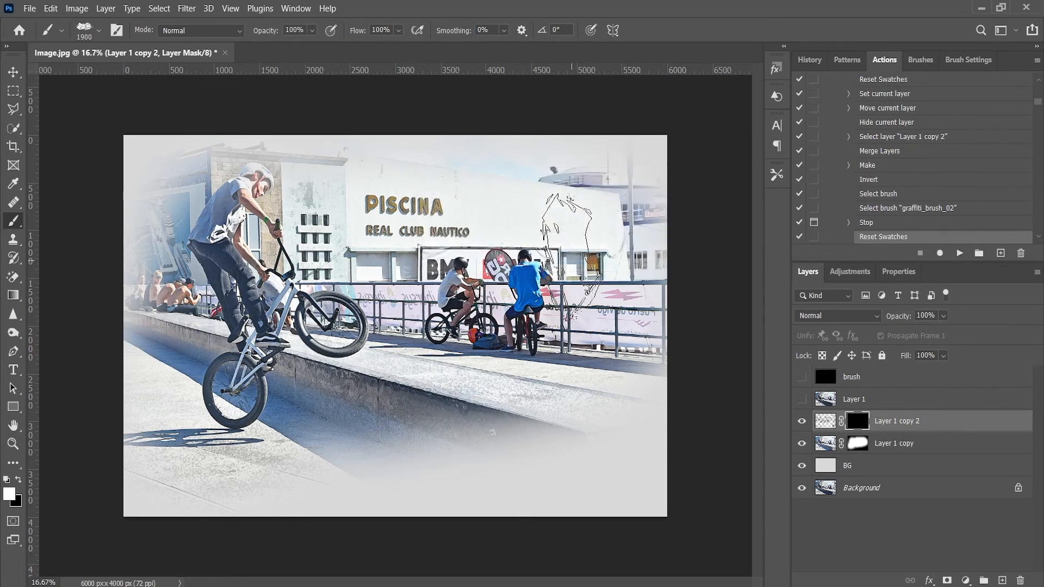
click(258, 260)
click(229, 223)
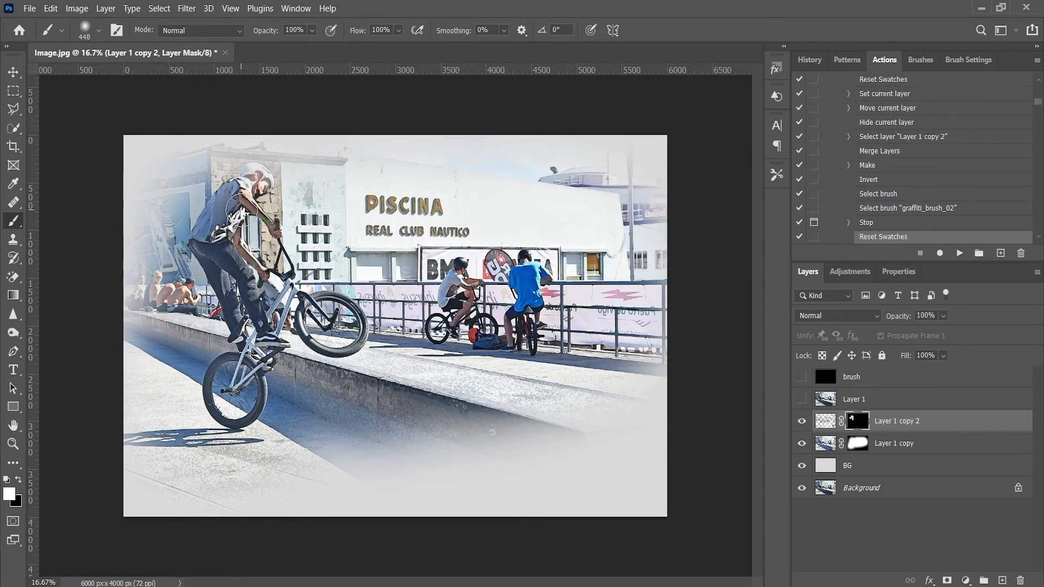
mouse_move(215, 250)
mouse_down()
mouse_move(223, 221)
mouse_move(220, 390)
mouse_move(244, 383)
mouse_move(244, 397)
mouse_move(262, 397)
mouse_move(314, 339)
mouse_move(458, 291)
mouse_move(326, 426)
mouse_move(315, 463)
mouse_move(203, 309)
mouse_move(524, 288)
mouse_move(582, 320)
mouse_move(504, 354)
mouse_move(392, 438)
mouse_move(573, 428)
mouse_move(450, 388)
mouse_move(594, 381)
mouse_move(617, 299)
mouse_move(657, 282)
mouse_move(343, 228)
mouse_move(446, 208)
mouse_move(232, 251)
mouse_move(215, 220)
mouse_move(218, 244)
mouse_move(244, 195)
mouse_move(242, 317)
mouse_move(288, 375)
mouse_move(283, 393)
mouse_move(406, 337)
mouse_move(295, 425)
mouse_move(357, 442)
mouse_move(168, 292)
mouse_up()
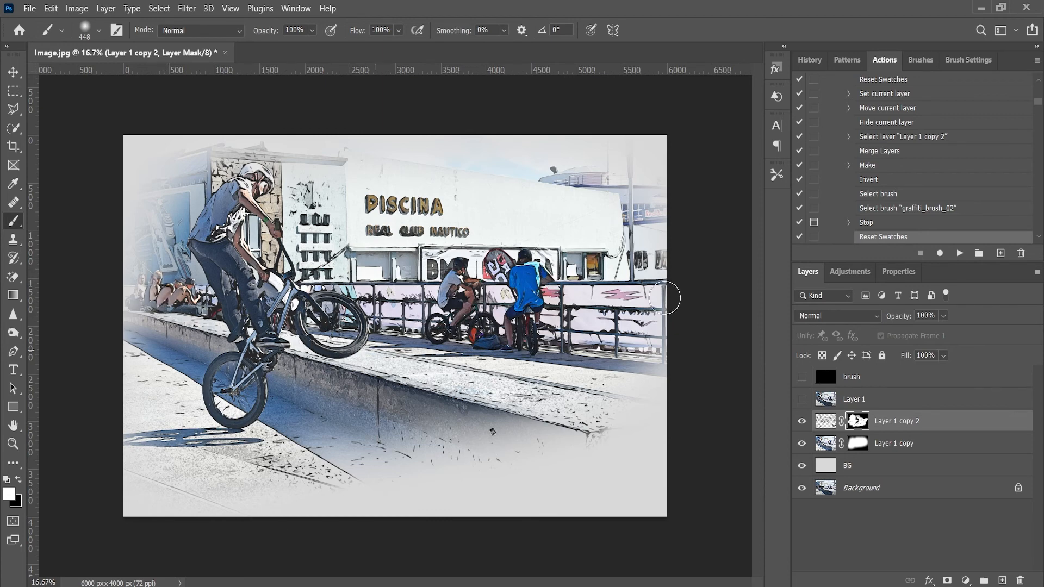
- Resume the Play action through its remaining operations and check the layers inside the Graffiti group
click(959, 254)
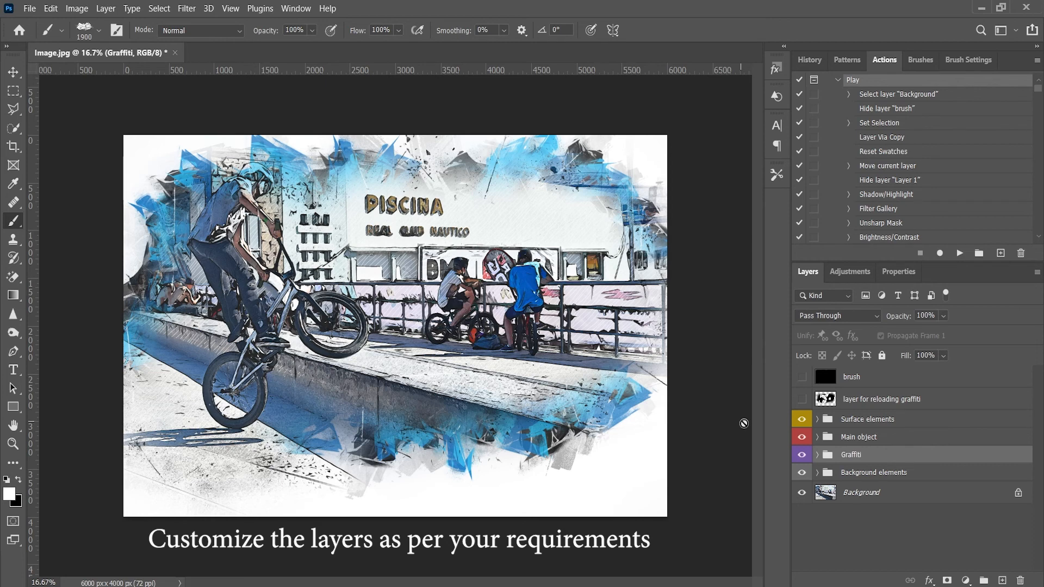
click(817, 455)
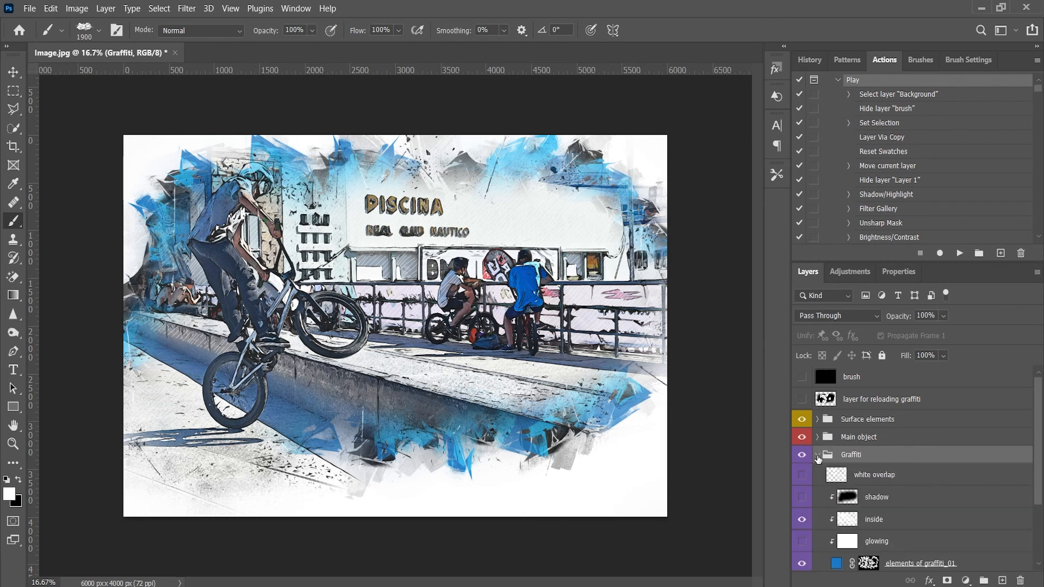
click(817, 457)
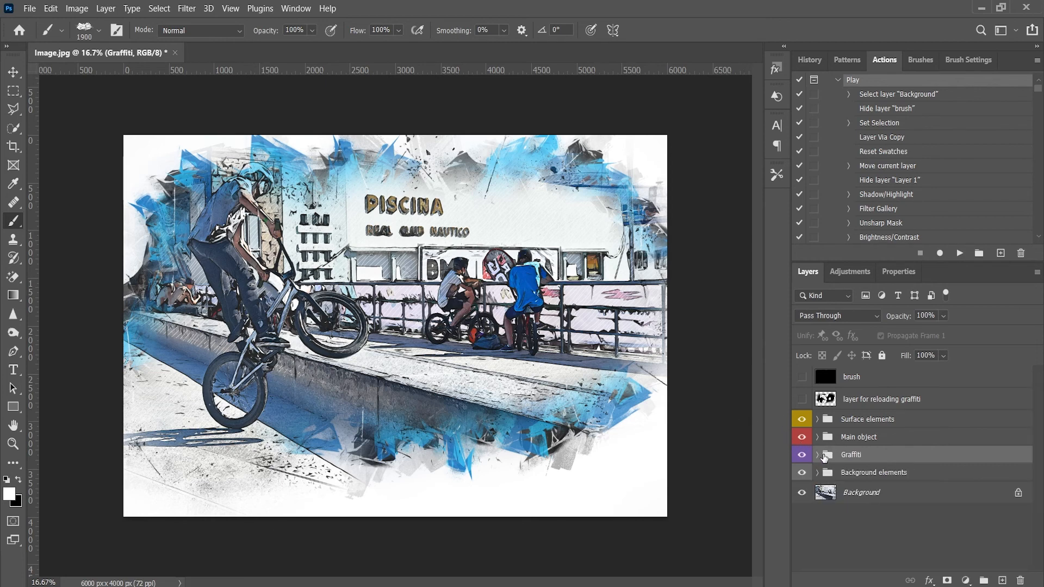
- Collapse the Play action and try the Green & Black, Purple & Pink, Gray & Purple and Blue & Brown style actions in turn
click(838, 80)
click(893, 123)
click(959, 253)
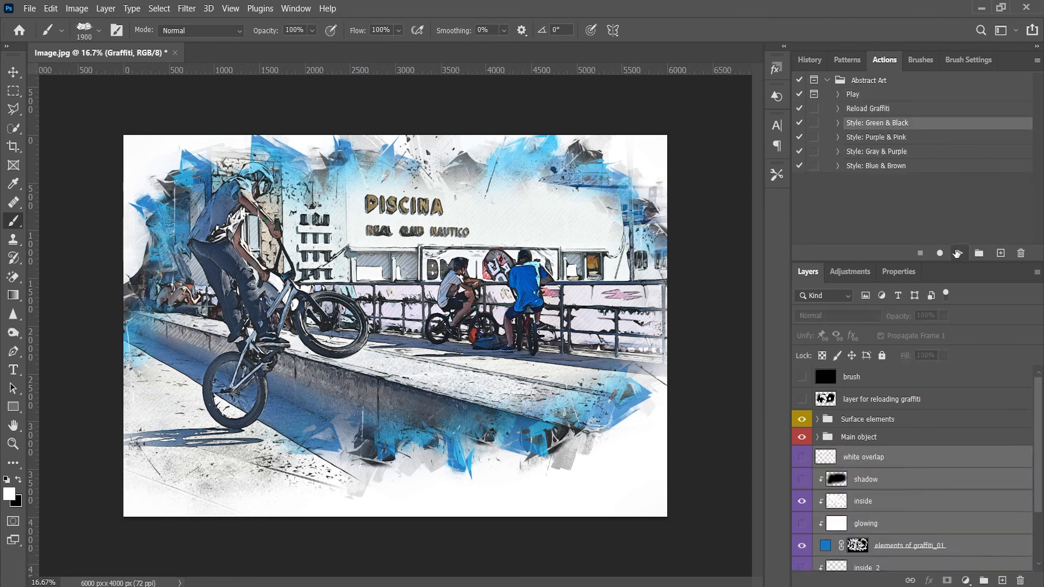
click(898, 142)
click(960, 252)
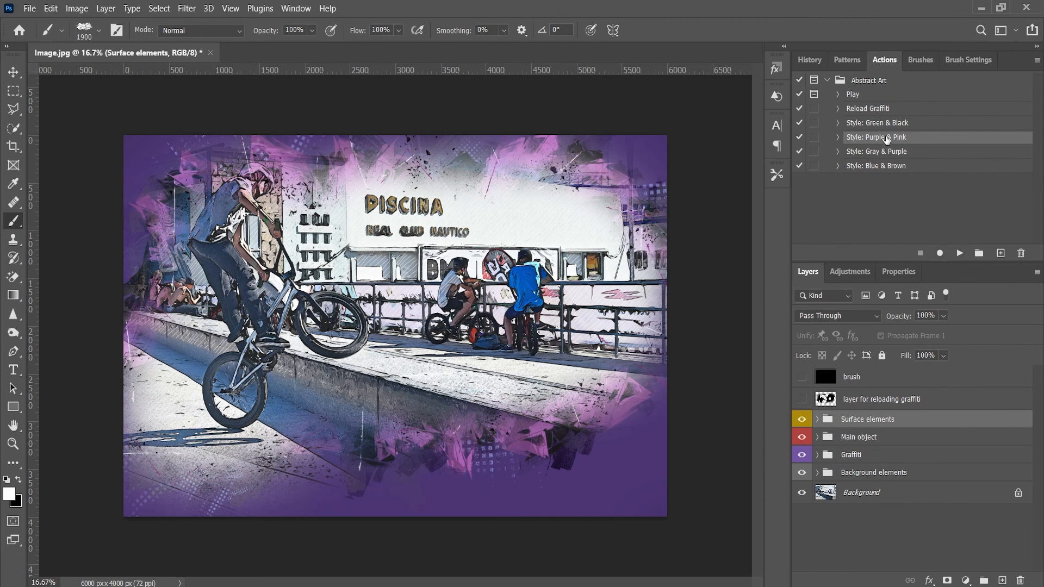
click(887, 153)
click(959, 252)
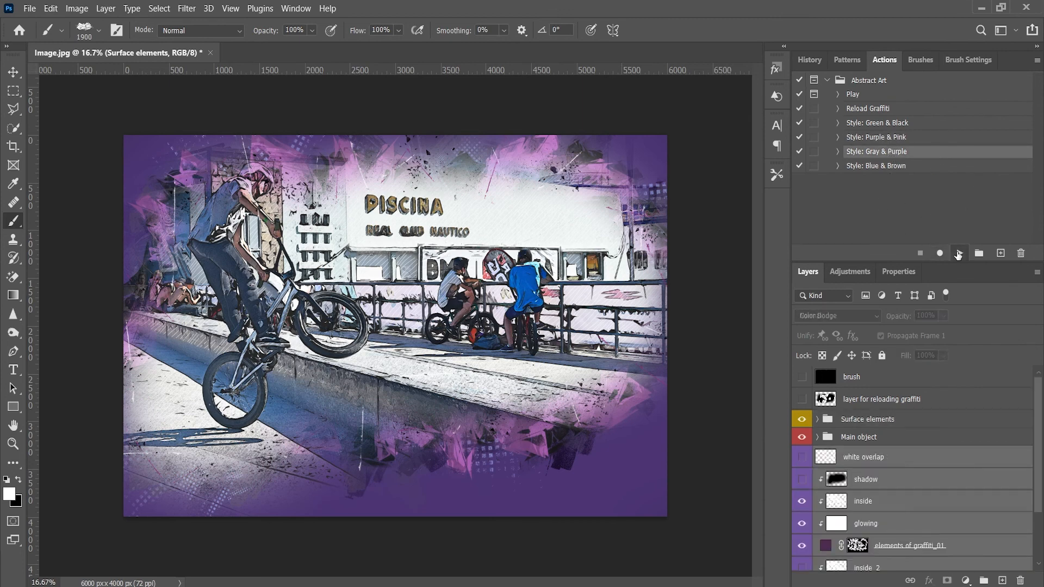
click(926, 165)
click(959, 253)
- Run the Style: Gray & Purple action on the artwork
click(894, 154)
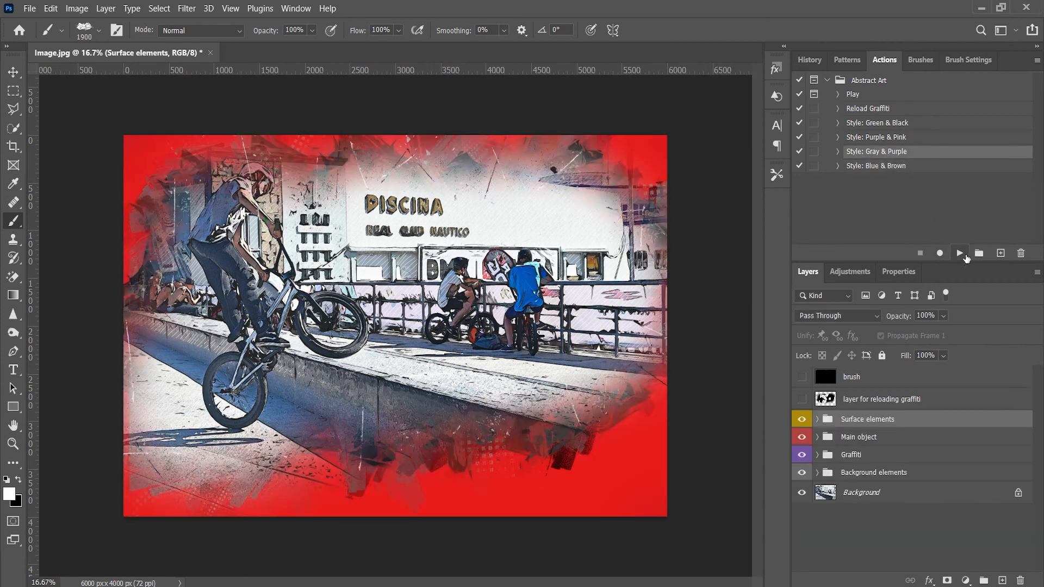
click(959, 253)
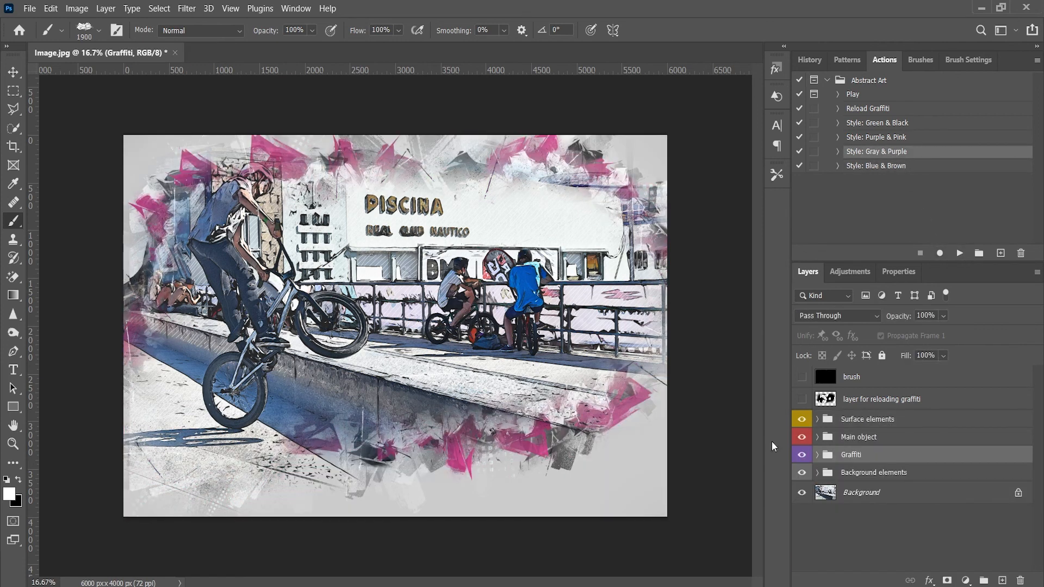
- Expand the Graffiti group and change the elements of graffiti_01 fill color to black (000000)
click(816, 455)
scroll(953, 484, down, 3)
double_click(837, 476)
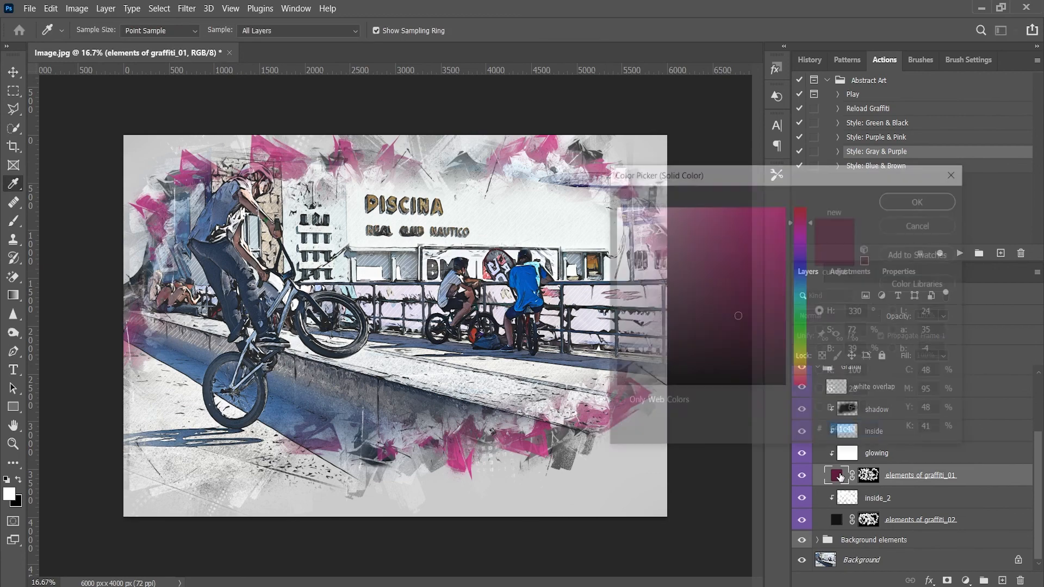
drag(674, 228, 773, 387)
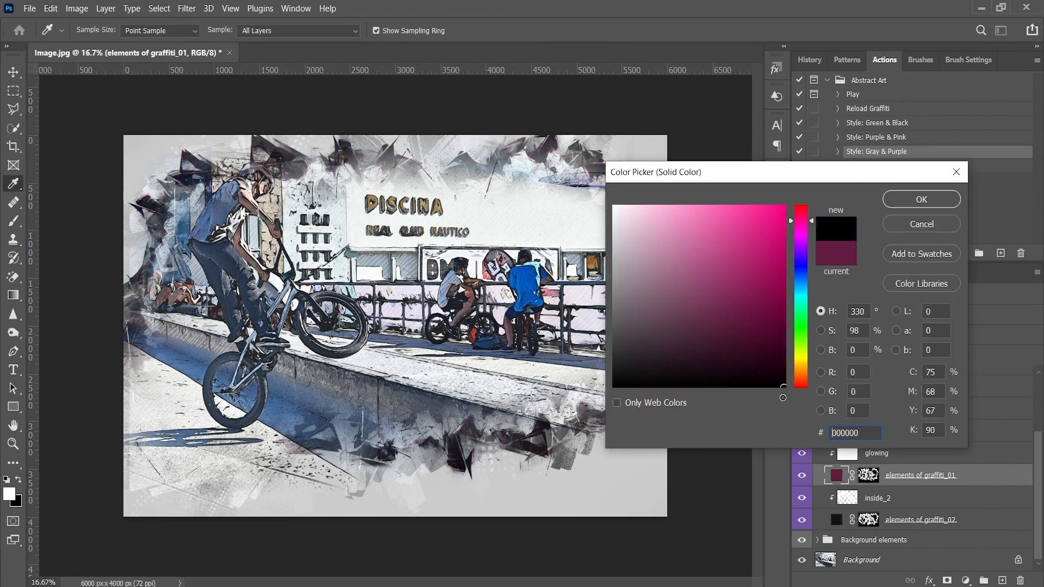
key(Return)
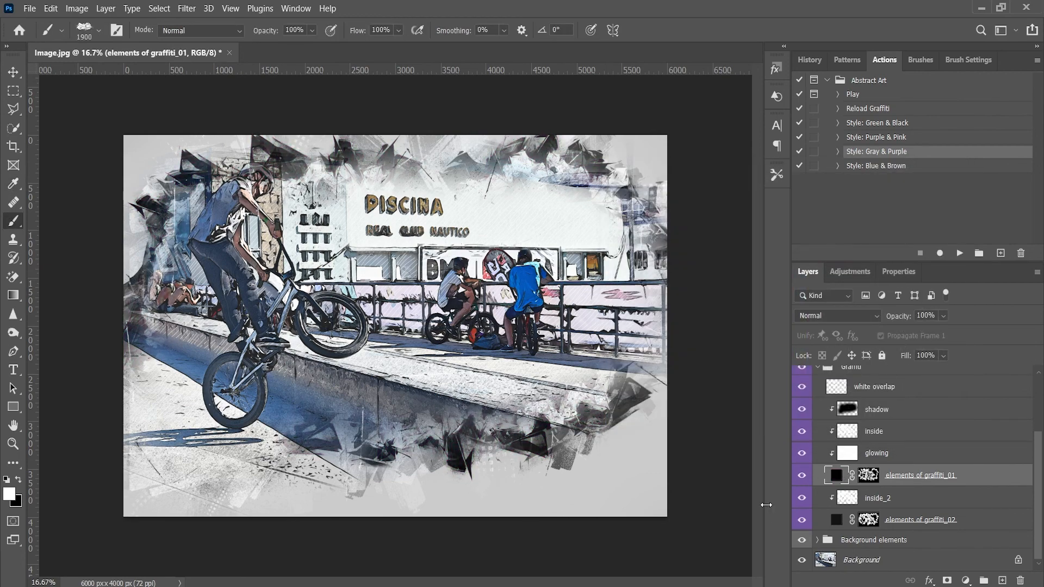